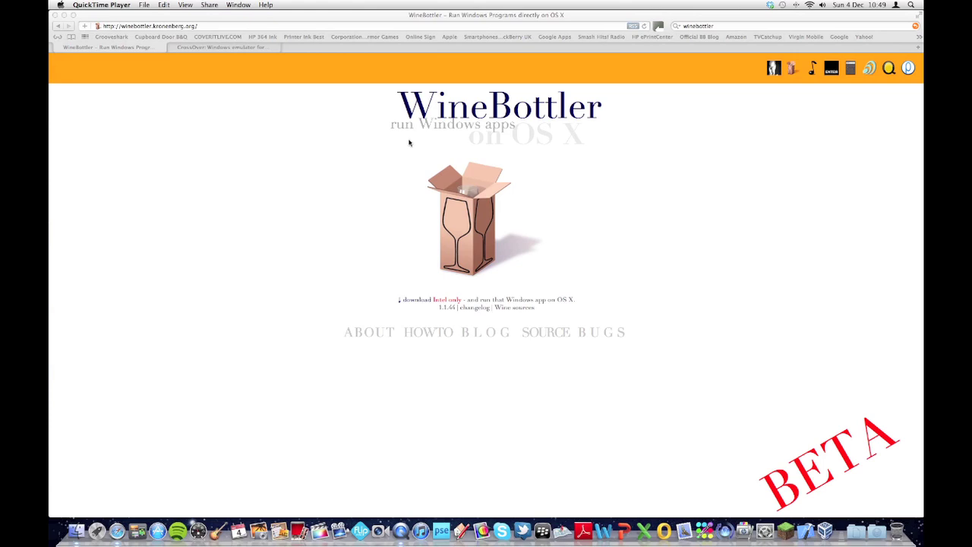
# Switch to the 'CrossOver: Windows emulator' tab to show the CodeWeavers products page
pyautogui.click(174, 47)
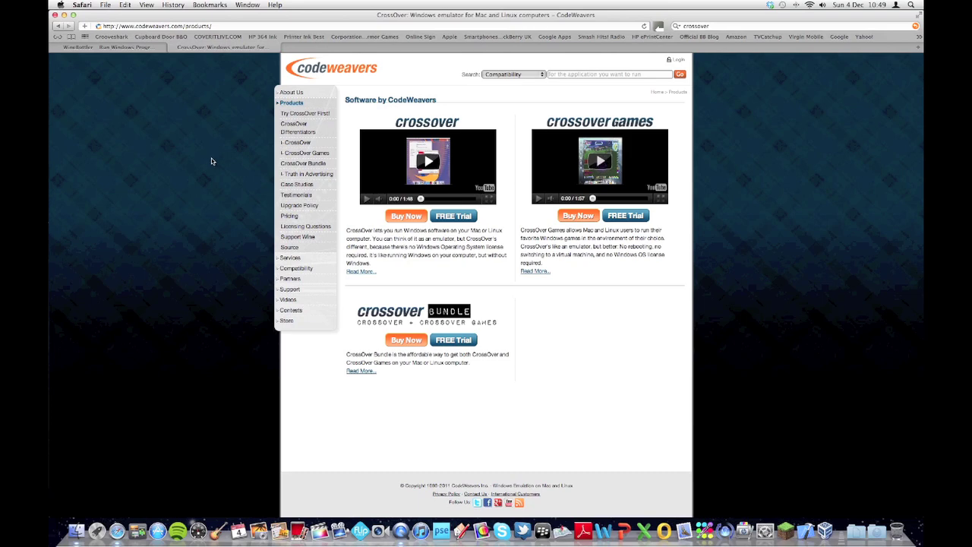
# Return to the WineBottler tab showing the version 1.1.44 download link
pyautogui.click(138, 49)
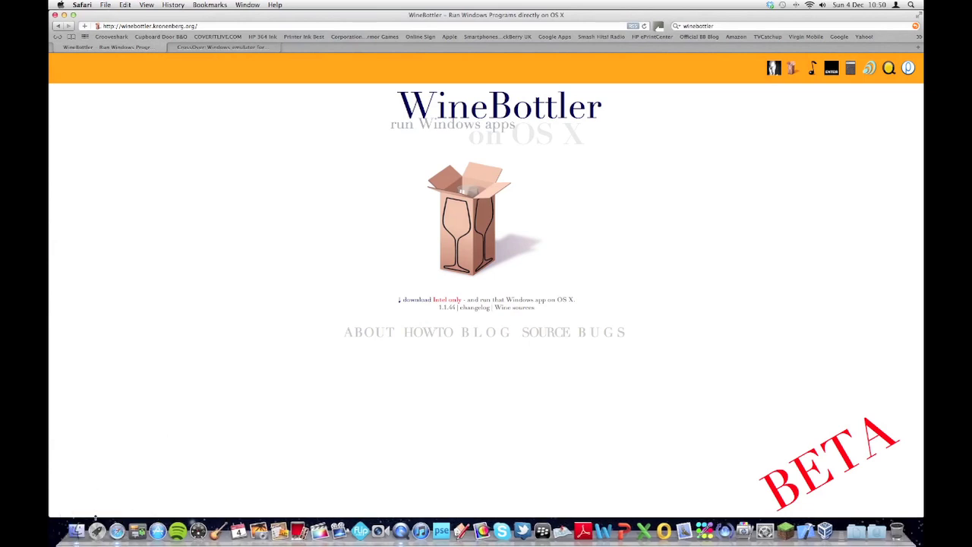
# Open and close Launchpad, then start Circuit Wizard from the Dock
pyautogui.click(97, 531)
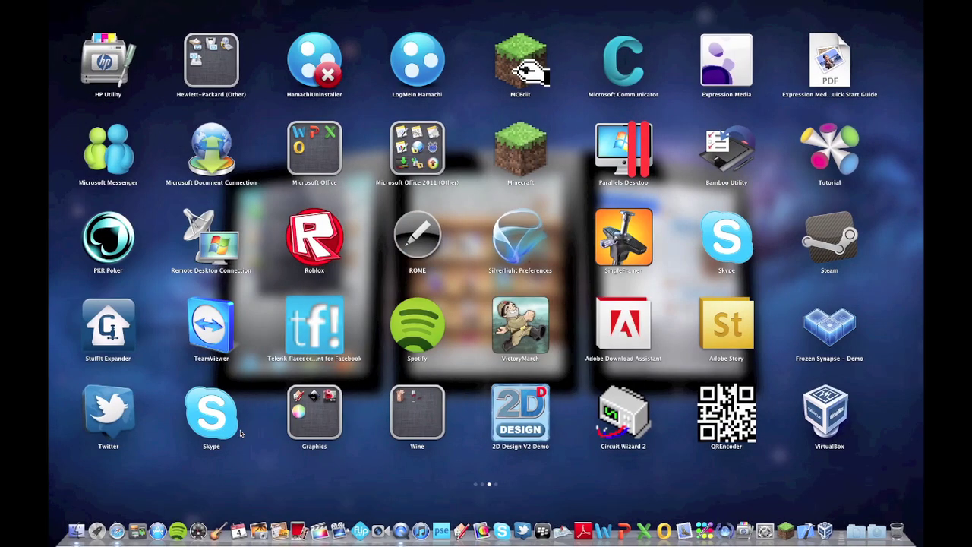
pyautogui.click(659, 427)
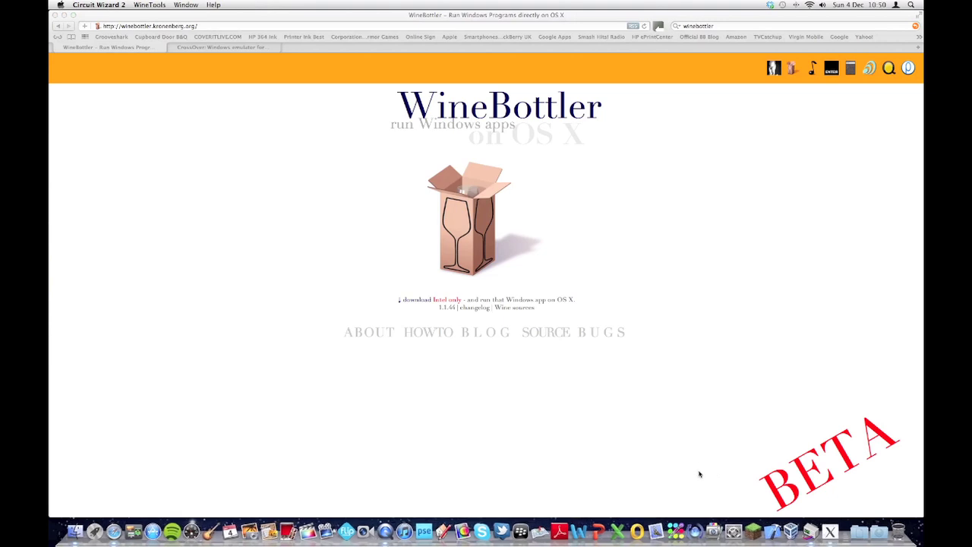
pyautogui.click(812, 532)
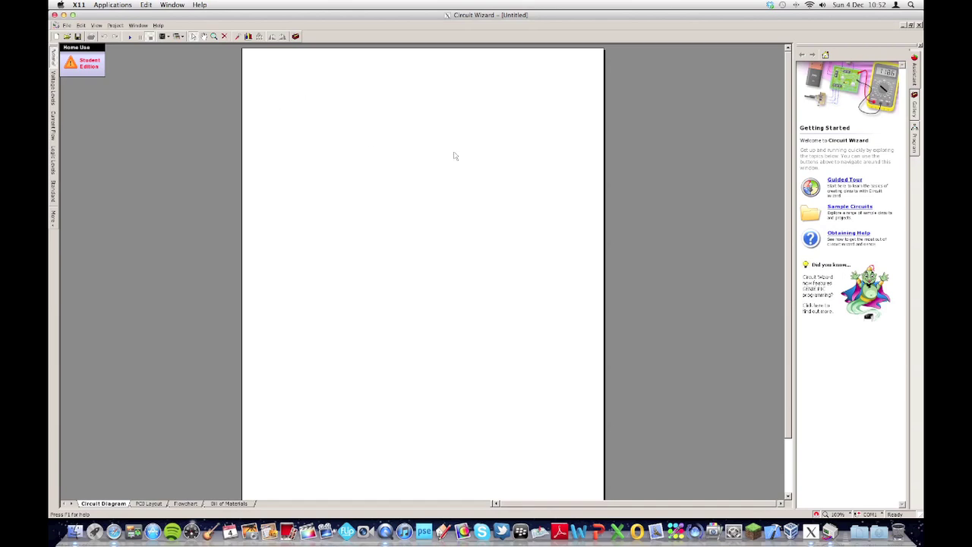
# Place a 1.5 V cell and 9 V battery from Power Supplies, then switch to PCB Layout
pyautogui.click(916, 107)
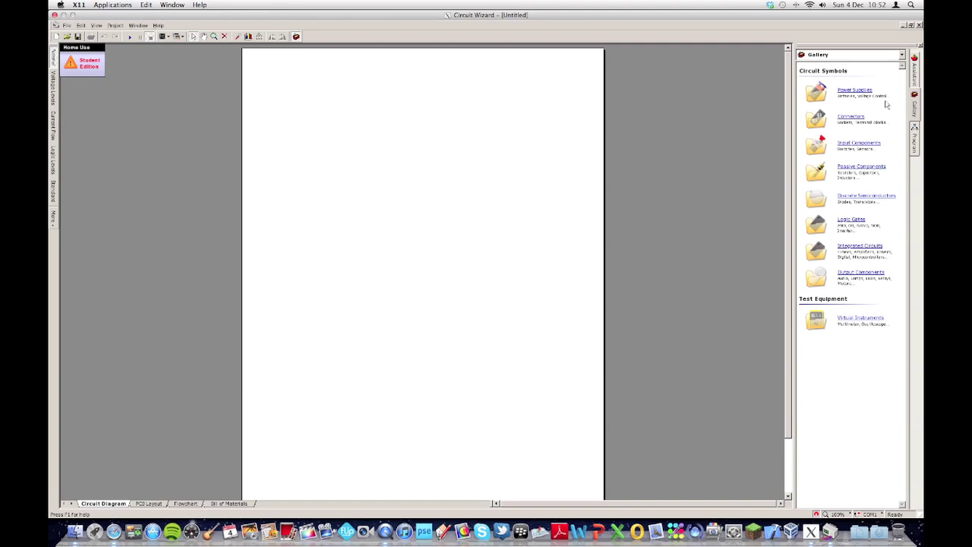
pyautogui.click(843, 91)
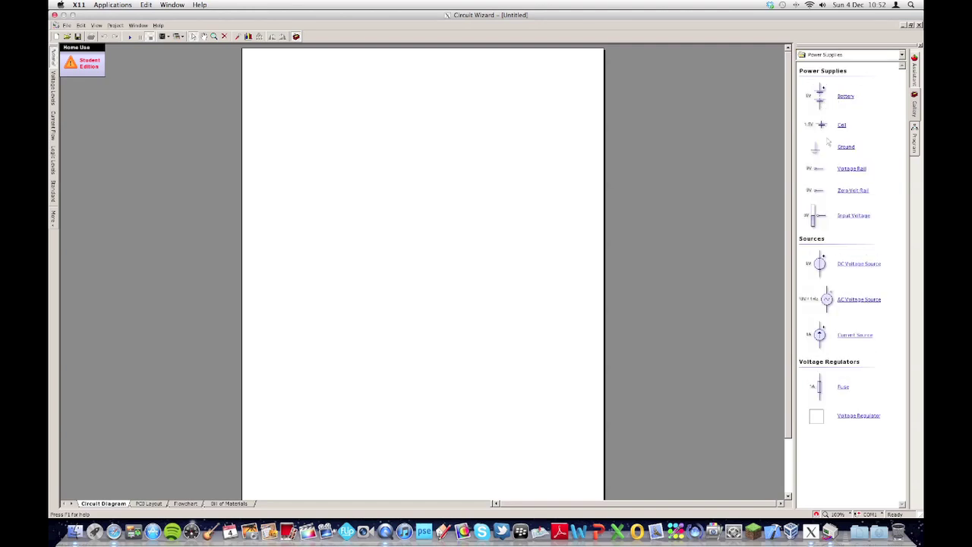
pyautogui.moveTo(820, 128); pyautogui.dragTo(430, 131)
pyautogui.moveTo(823, 99); pyautogui.dragTo(483, 132)
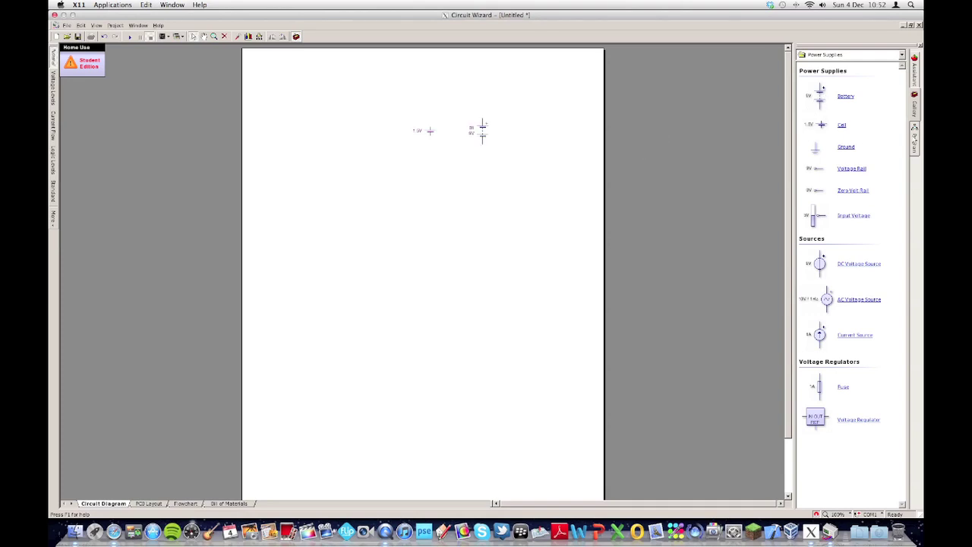
pyautogui.click(914, 138)
pyautogui.click(916, 104)
pyautogui.click(151, 505)
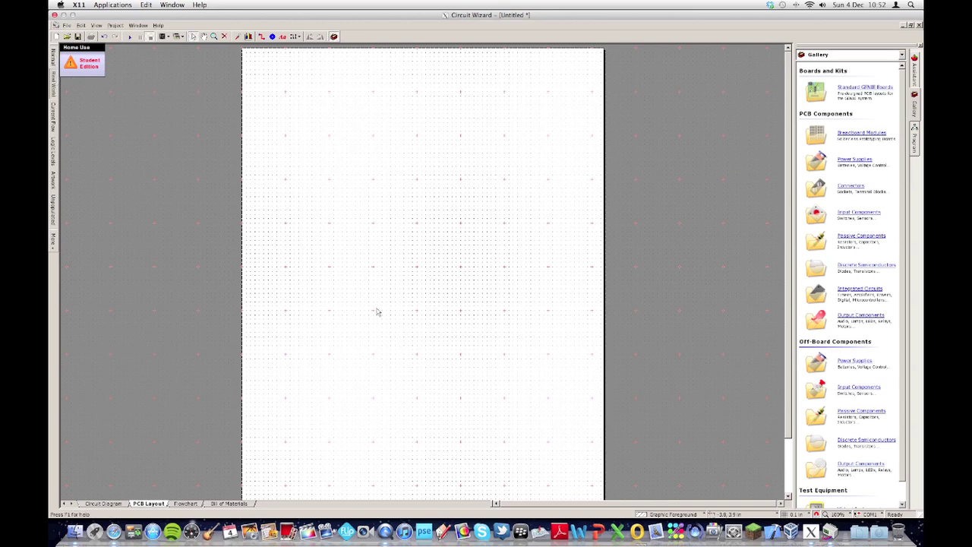
# Place a 4 x AA battery holder and two resistors side by side on the PCB
pyautogui.click(860, 163)
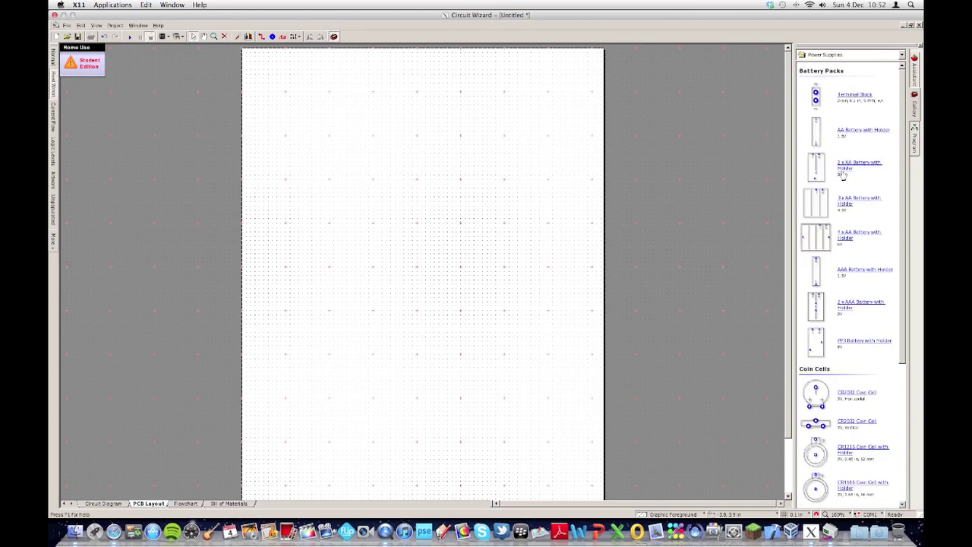
pyautogui.moveTo(850, 240); pyautogui.dragTo(323, 127)
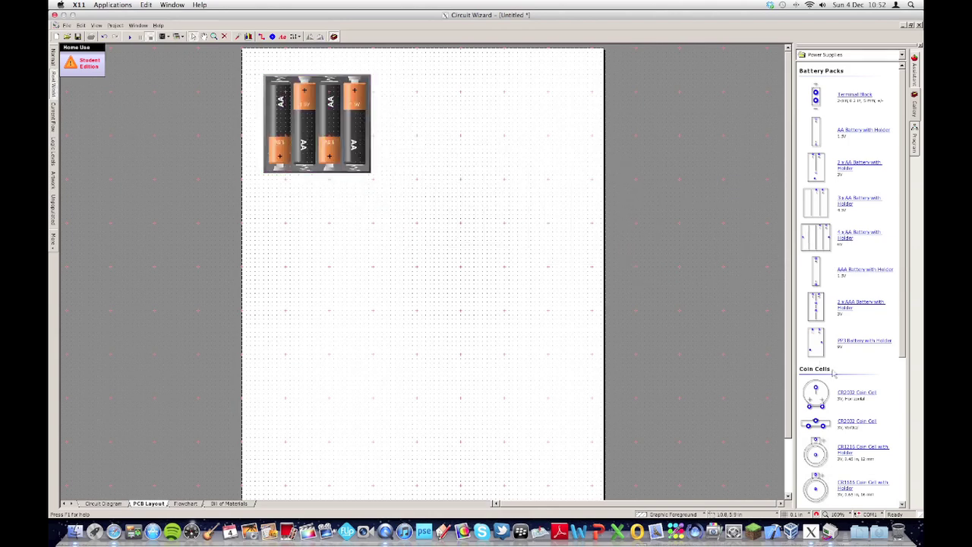
pyautogui.click(847, 56)
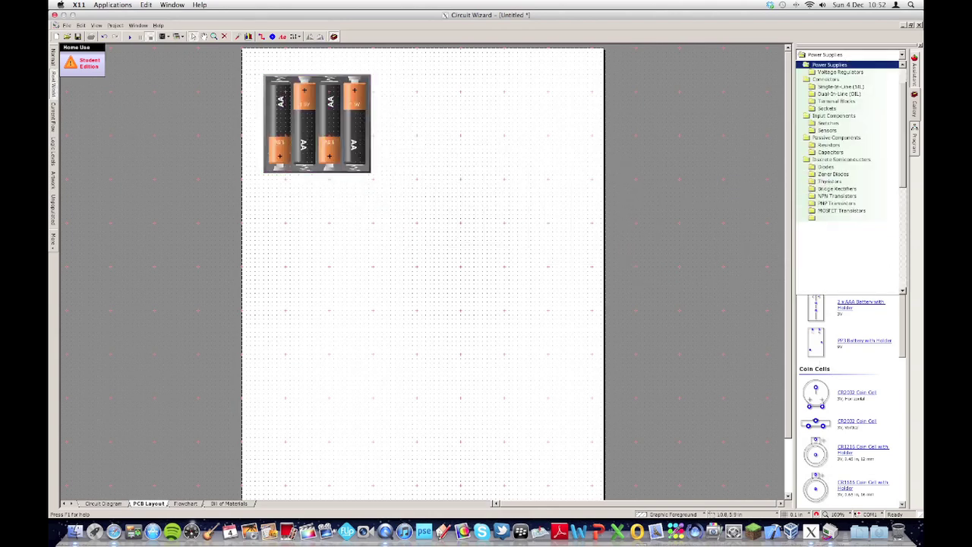
pyautogui.click(830, 145)
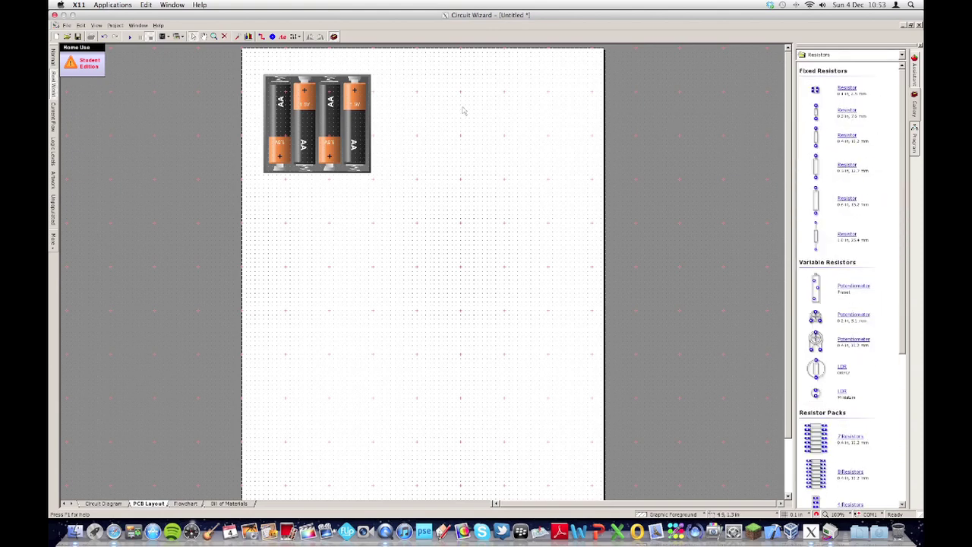
pyautogui.moveTo(856, 140); pyautogui.dragTo(418, 109)
pyautogui.moveTo(845, 141); pyautogui.dragTo(430, 110)
# Zoom into the board and close the untitled design, bringing up the save prompt
pyautogui.hscroll(-2, 481, 119)
pyautogui.scroll(2, 493, 129)
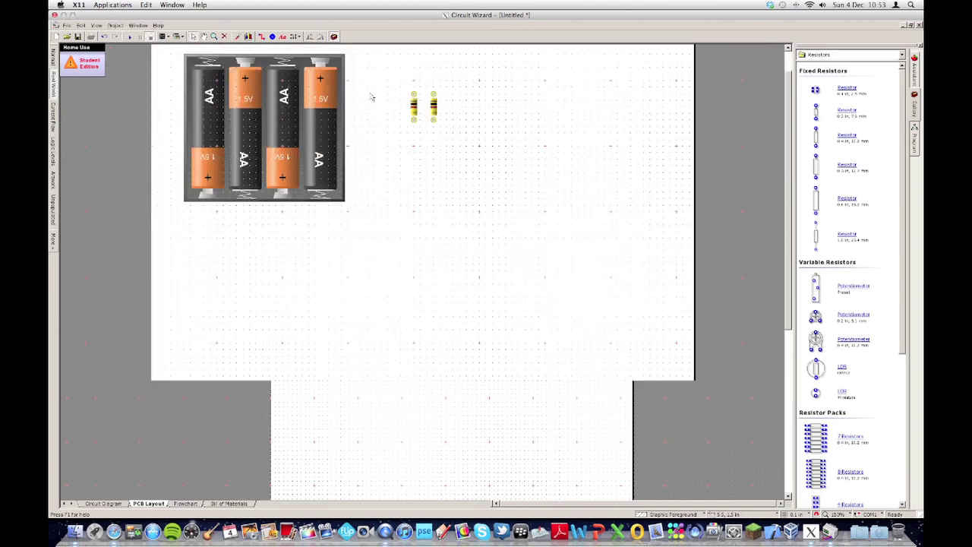
pyautogui.scroll(1, 377, 85)
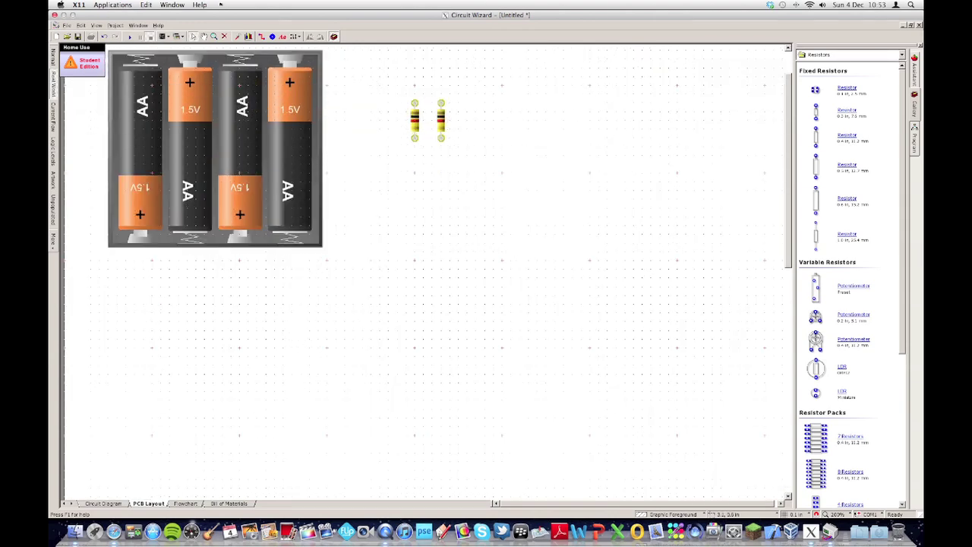
pyautogui.click(54, 15)
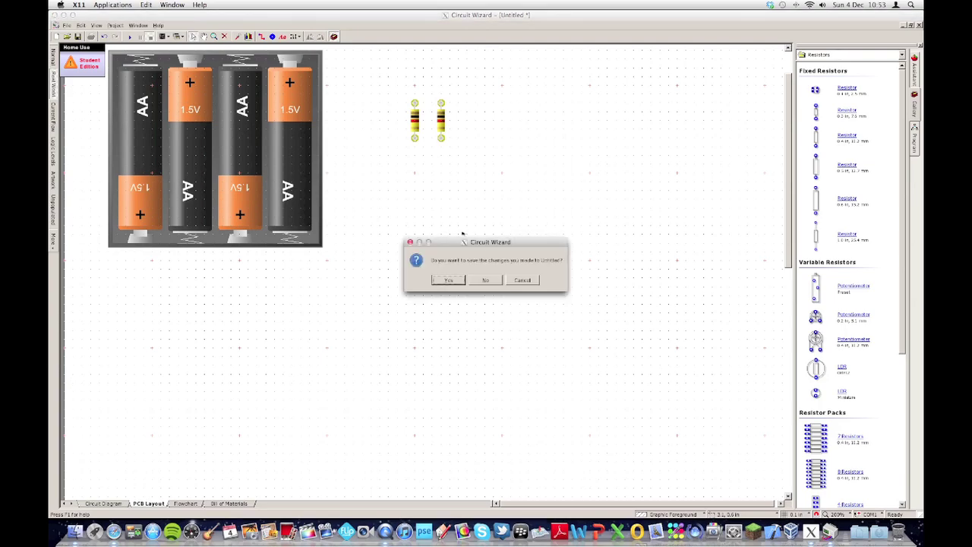
# Discard changes to Untitled and launch the 2D Design V2 Demo from Launchpad
pyautogui.click(491, 283)
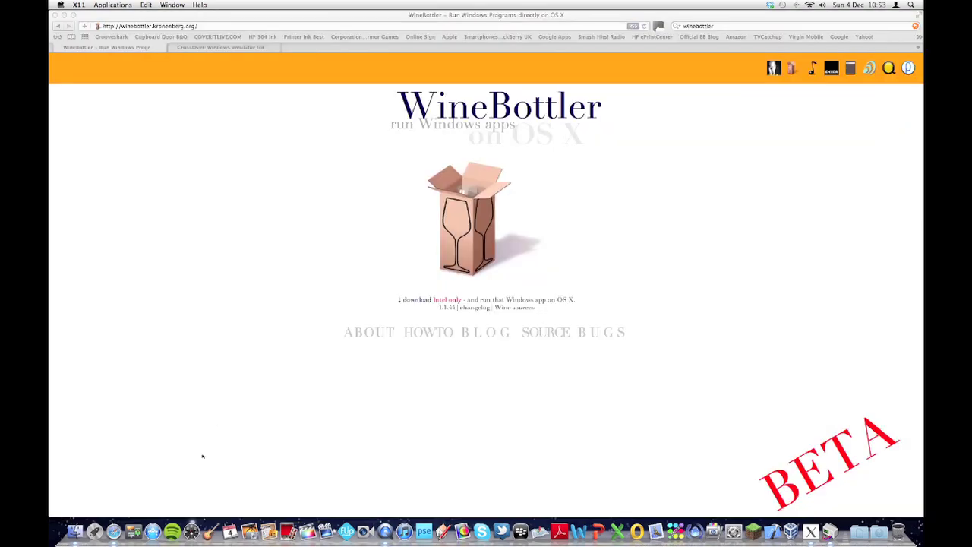
pyautogui.click(93, 530)
pyautogui.click(542, 434)
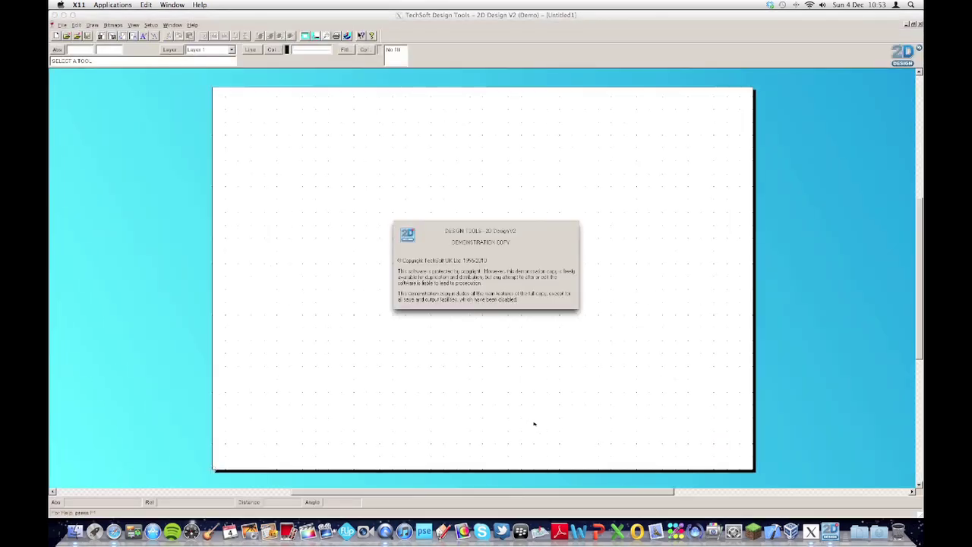
# Dismiss the demonstration-copy notice and browse the File and Draw menus
pyautogui.click(478, 277)
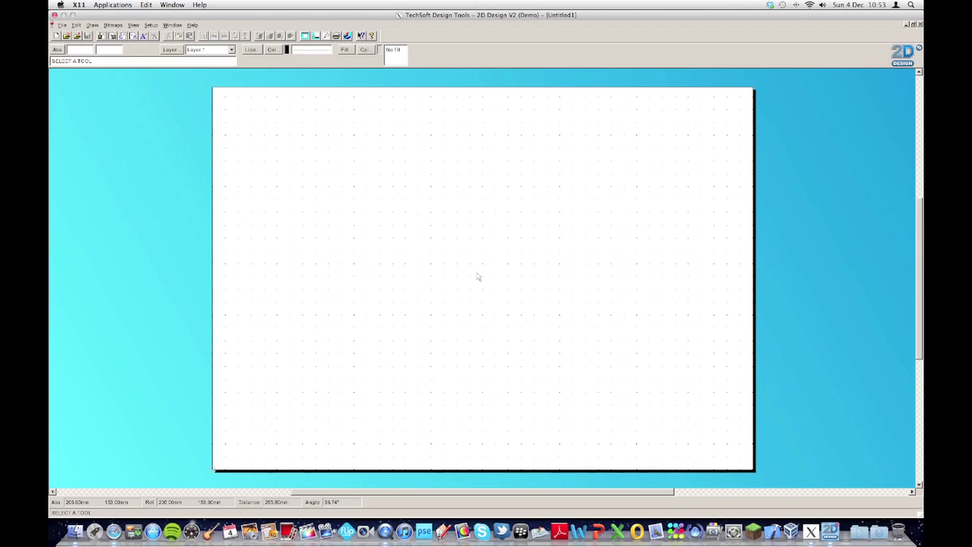
pyautogui.click(63, 25)
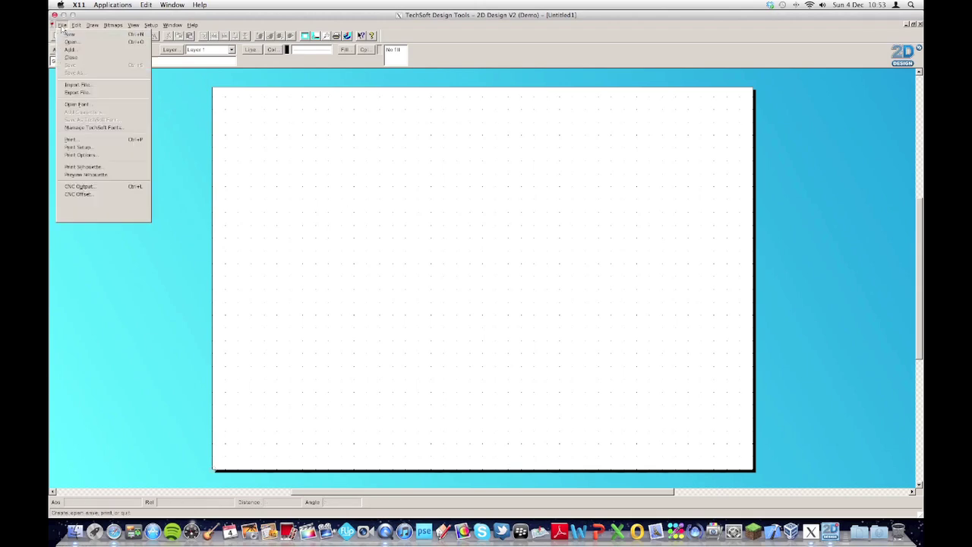
pyautogui.click(99, 194)
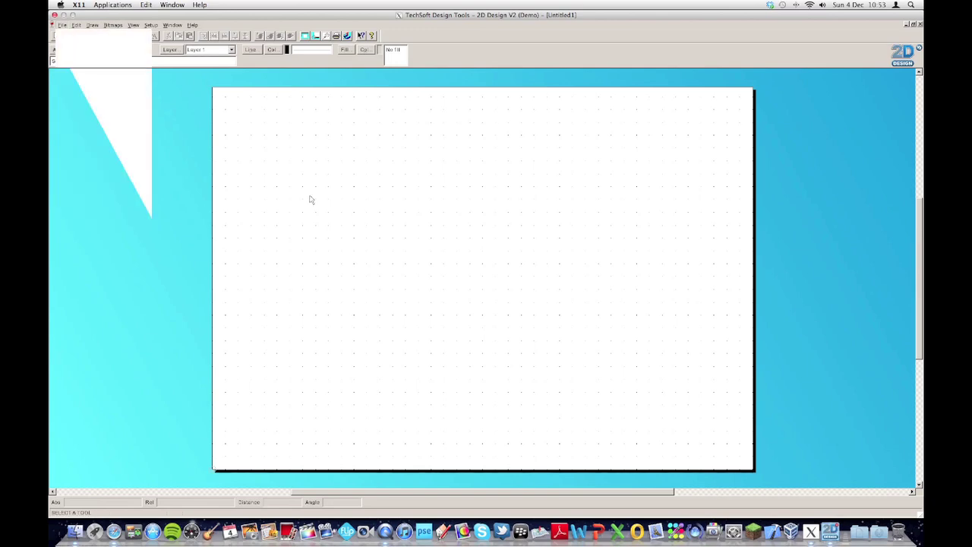
pyautogui.click(91, 25)
# Draw a four-sided outline with single lines, then exit the tool and box-select it
pyautogui.moveTo(97, 34)
pyautogui.click(186, 35)
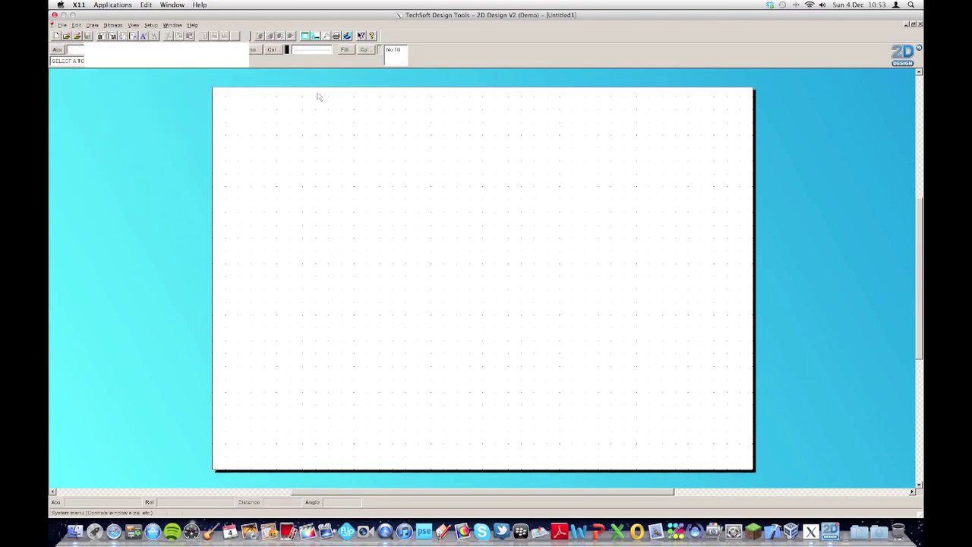
pyautogui.click(295, 138)
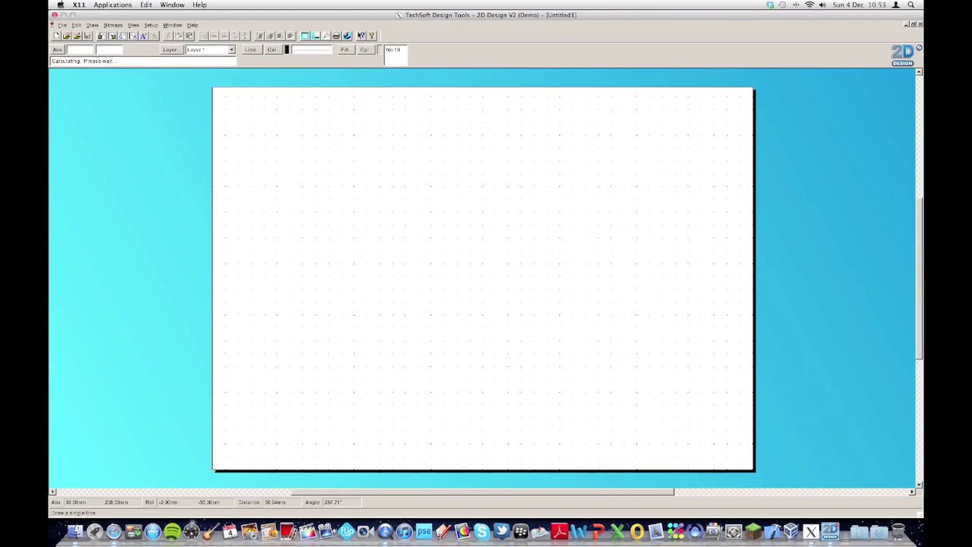
pyautogui.click(296, 203)
pyautogui.click(364, 214)
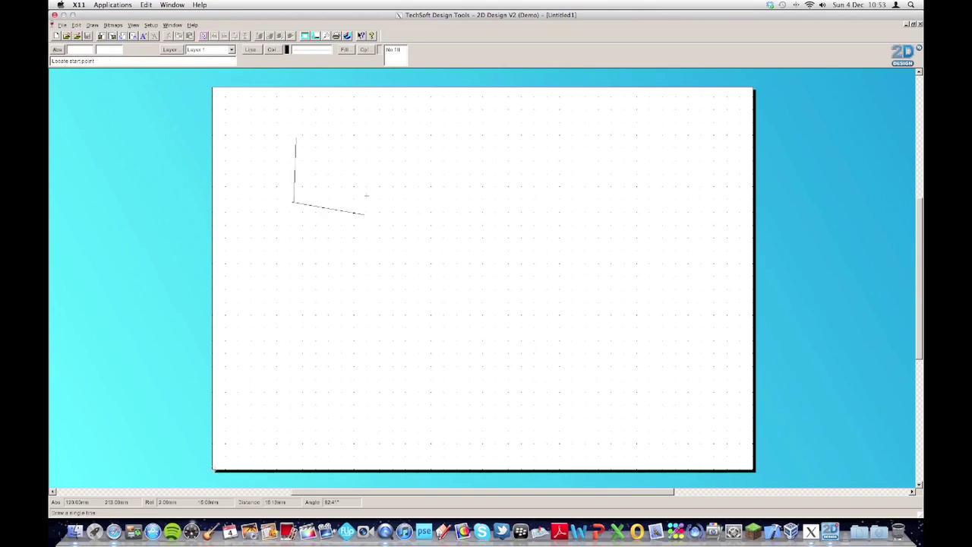
pyautogui.click(369, 141)
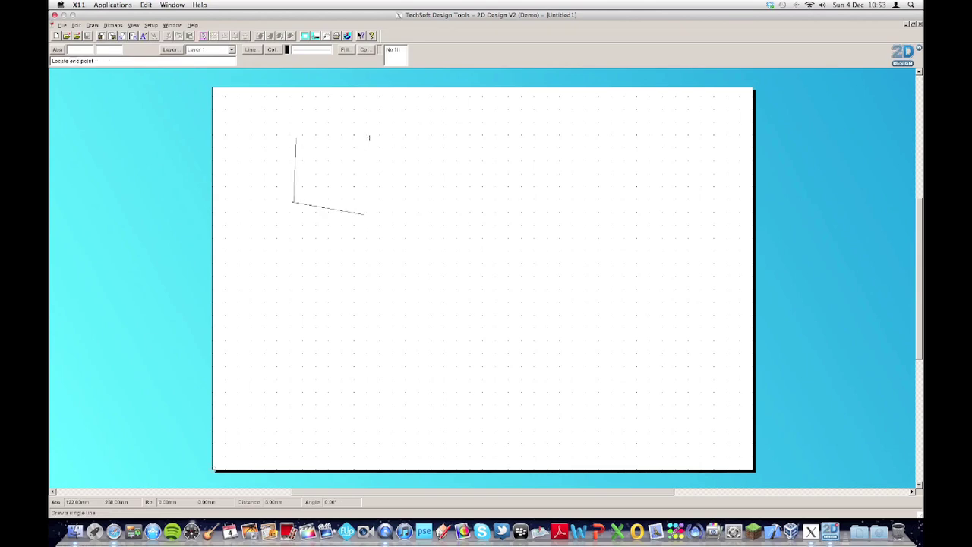
pyautogui.click(365, 213)
pyautogui.click(296, 138)
pyautogui.click(370, 138)
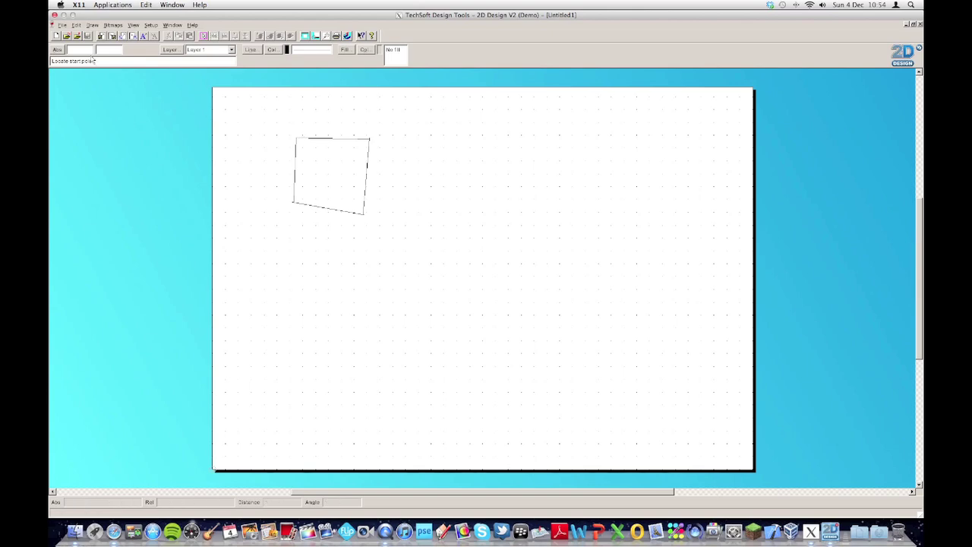
pyautogui.press('Escape')
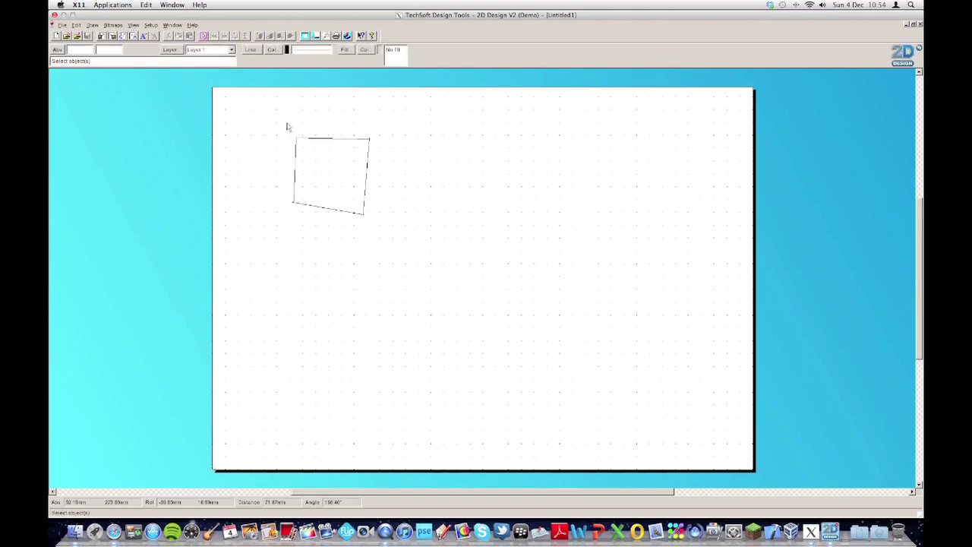
pyautogui.moveTo(281, 119); pyautogui.dragTo(482, 294)
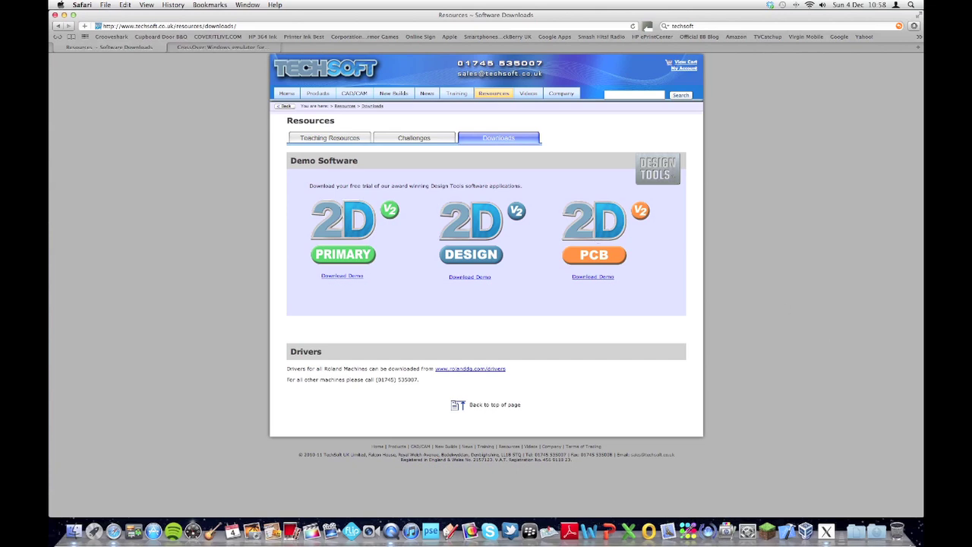
# Open 2DPCBDem.msi from Downloads and minimise Safari to reveal Wine's prompt
pyautogui.click(878, 538)
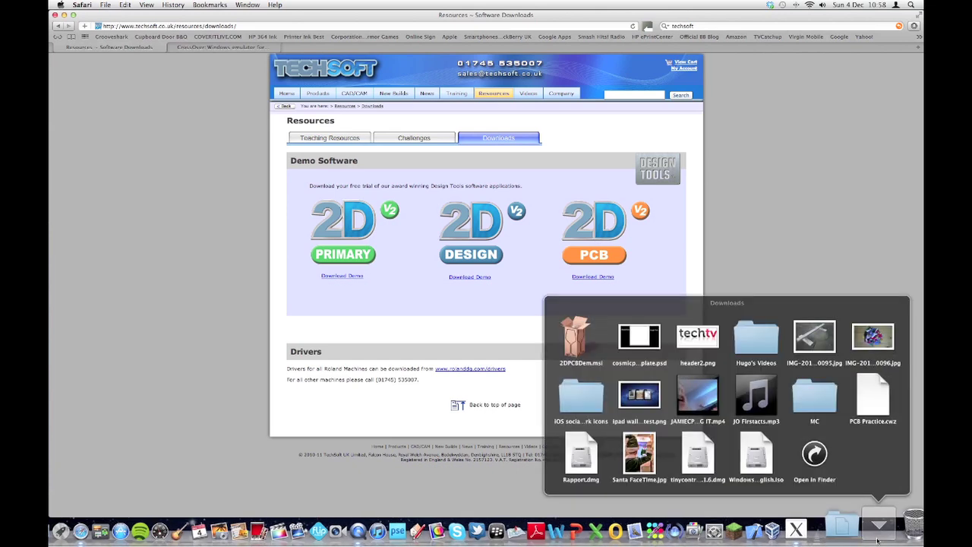
pyautogui.click(571, 347)
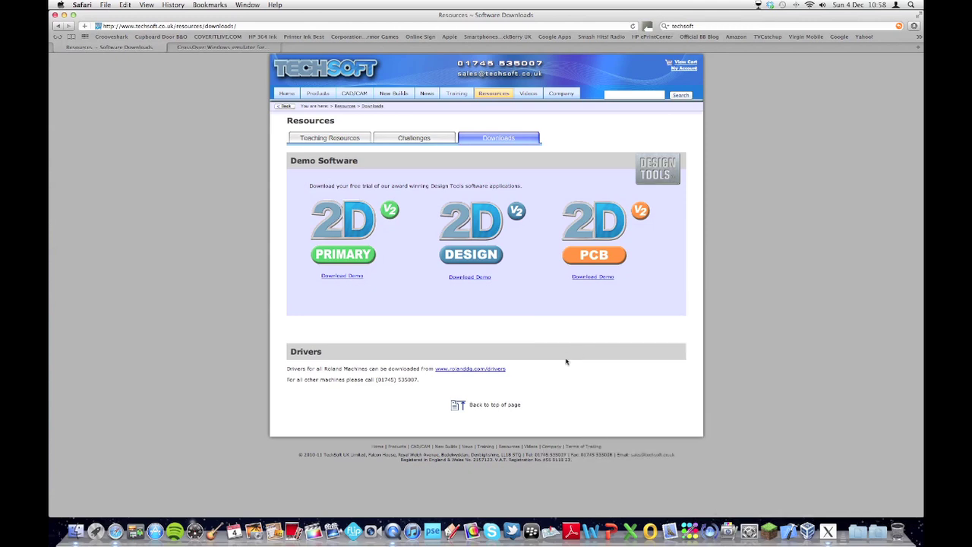
pyautogui.click(64, 15)
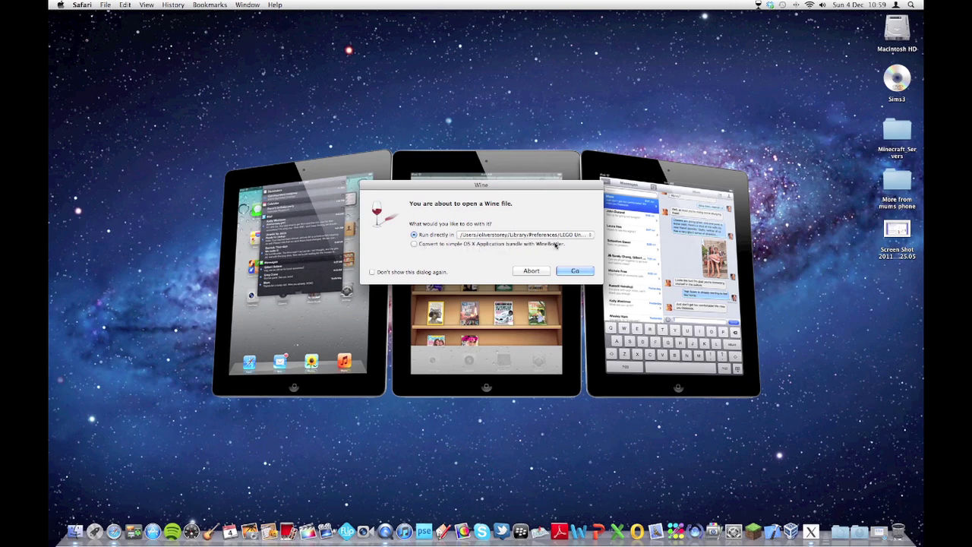
# Choose to convert 2DPCBDem.msi into an OS X app bundle, keeping 'new prefix'
pyautogui.click(414, 243)
pyautogui.click(576, 271)
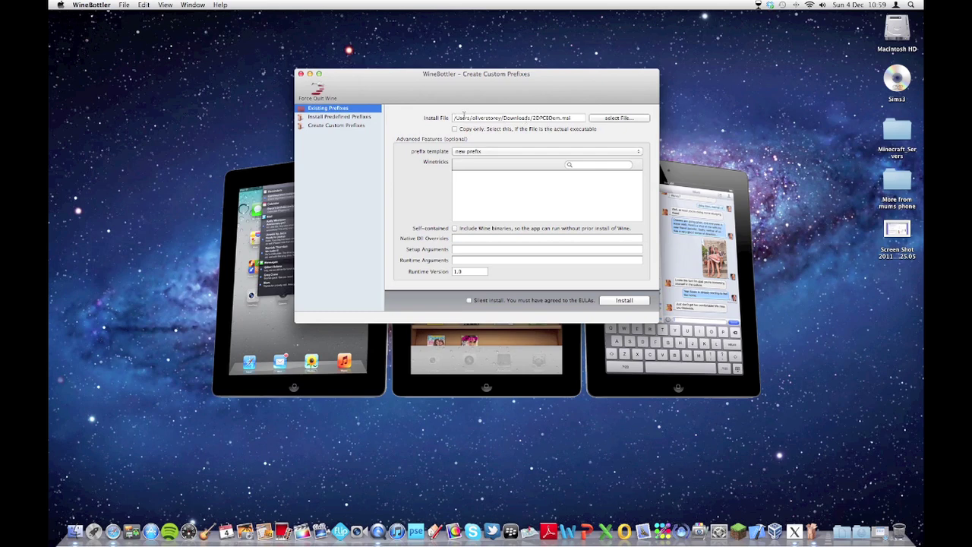
pyautogui.click(473, 151)
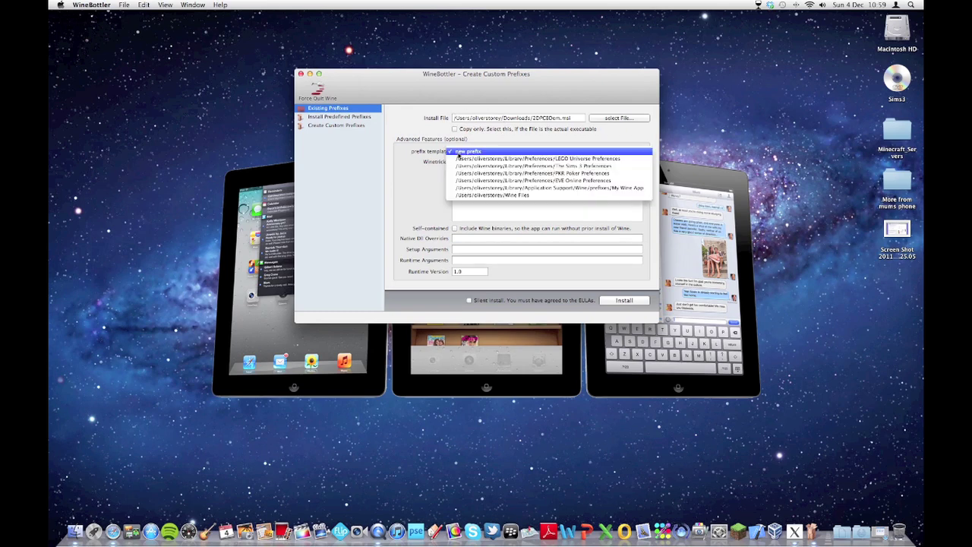
pyautogui.click(461, 152)
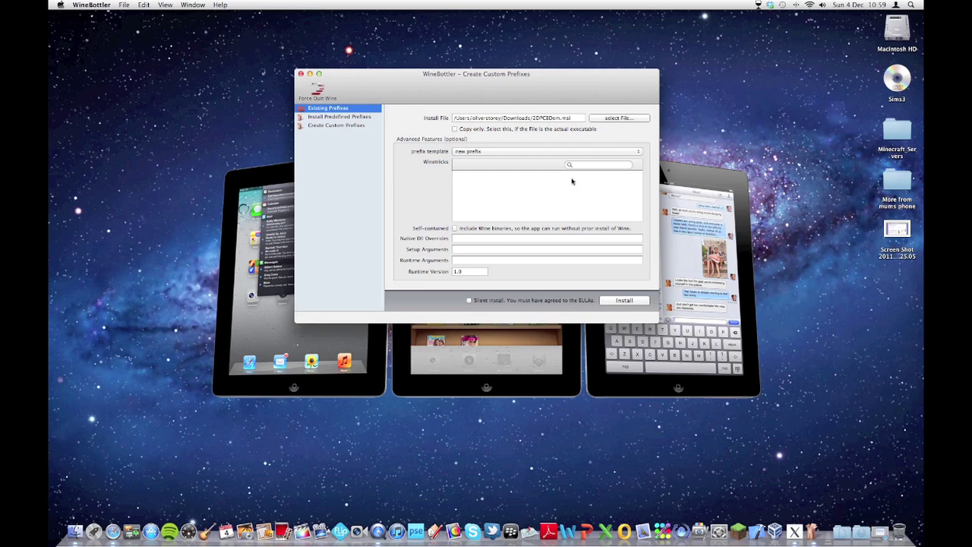
# Install and save the bundled app as 'PCB demo' on the Desktop
pyautogui.click(634, 303)
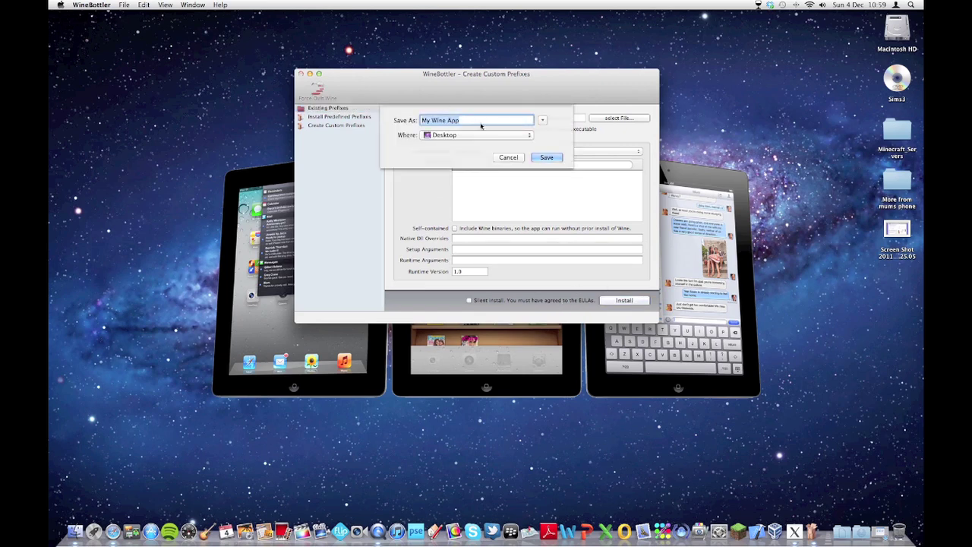
pyautogui.write('pCR')
pyautogui.press('BackSpace')
pyautogui.press('BackSpace')
pyautogui.press('BackSpace')
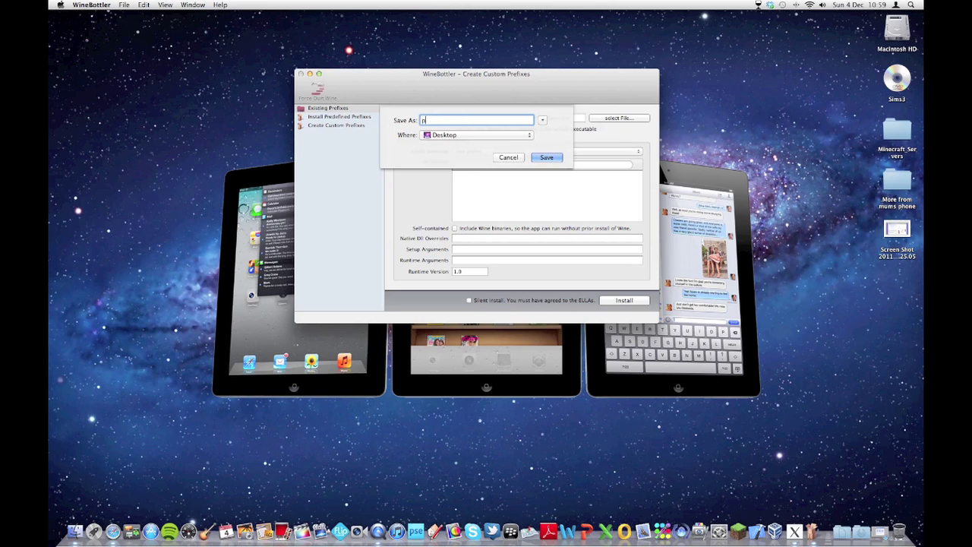
pyautogui.write('PCB demo')
pyautogui.click(550, 158)
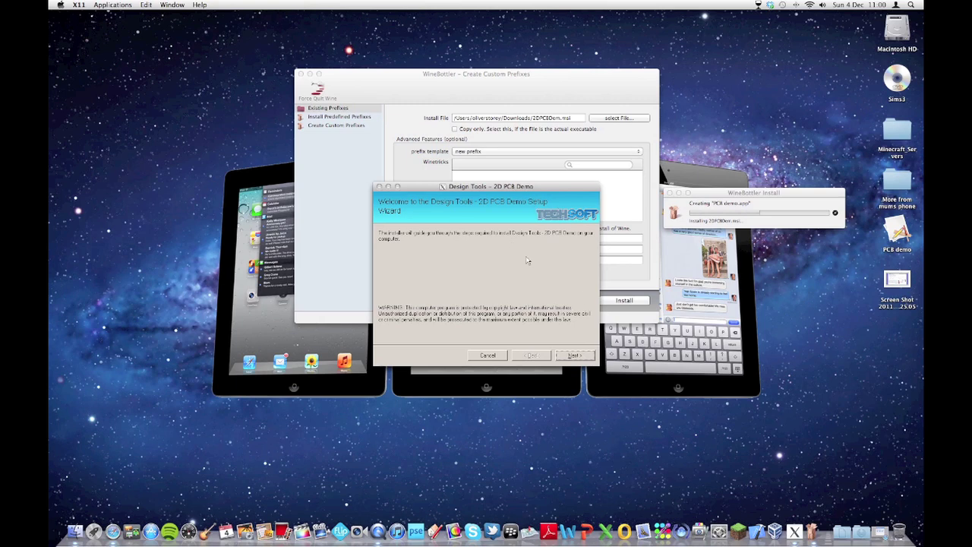
# Install the 2D PCB Demo into the default folder with only TechSoft Fonts, skipping example drawings and PCB library
pyautogui.click(575, 356)
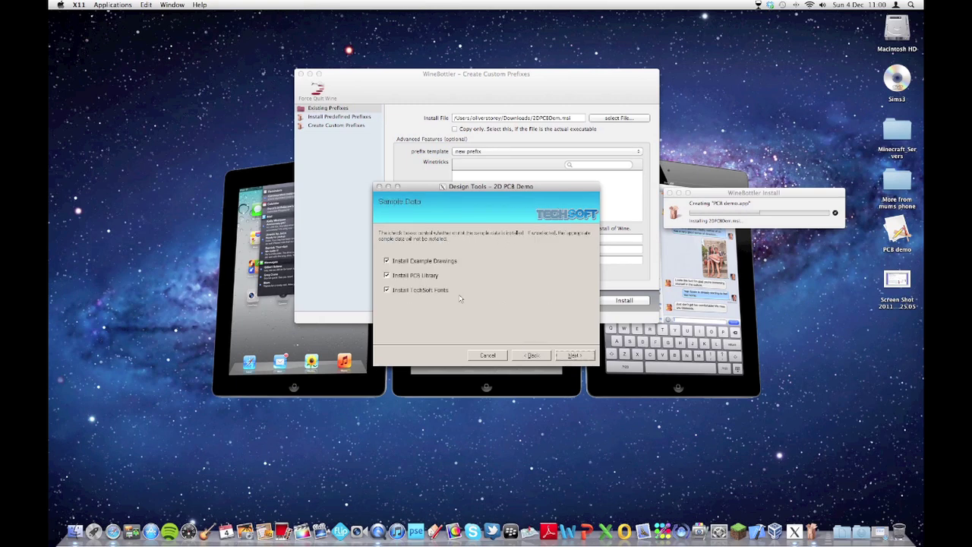
pyautogui.click(420, 259)
pyautogui.click(416, 275)
pyautogui.click(583, 356)
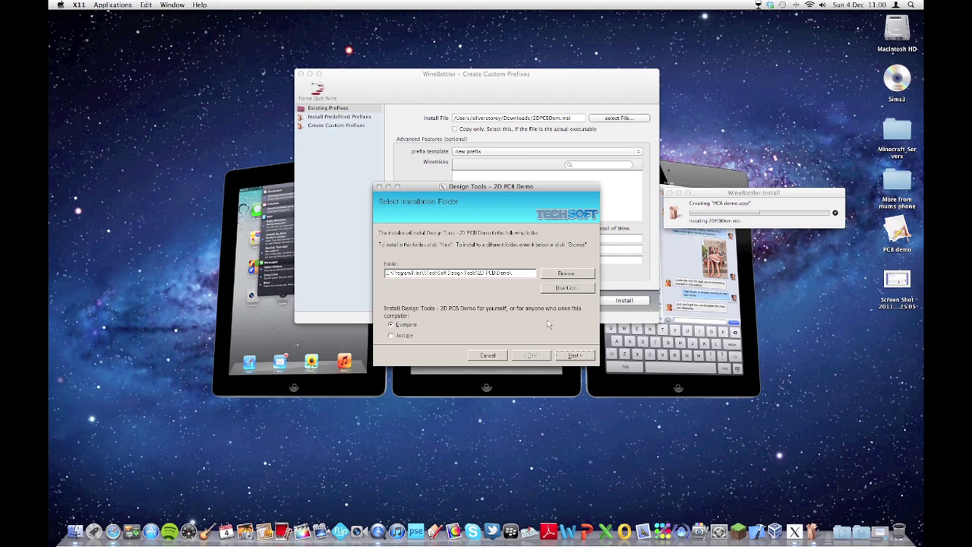
pyautogui.click(580, 357)
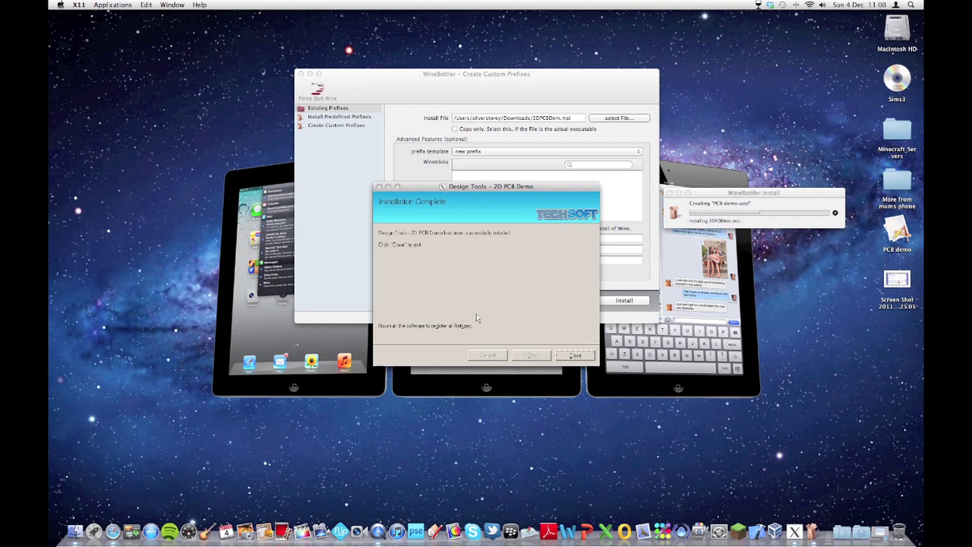
pyautogui.click(591, 357)
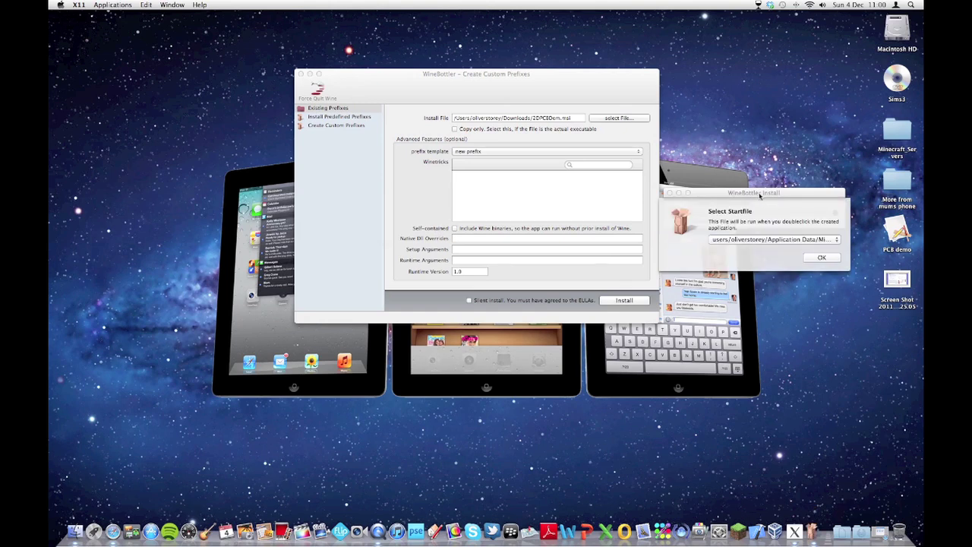
# Set 2dpcb32.exe in the 2D PCB Demo folder as start file, confirm the created prefix, and close WineBottler
pyautogui.moveTo(761, 196); pyautogui.dragTo(536, 154)
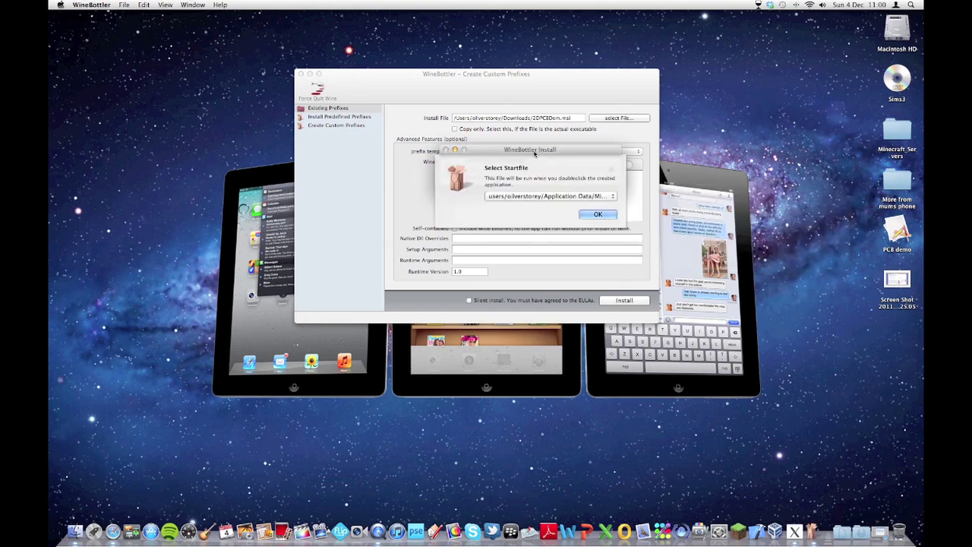
pyautogui.click(542, 198)
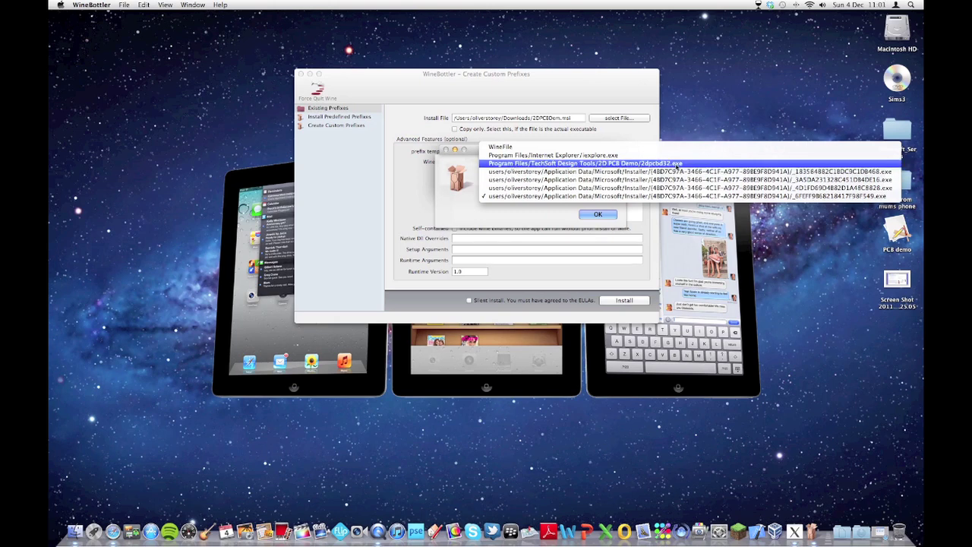
pyautogui.click(679, 164)
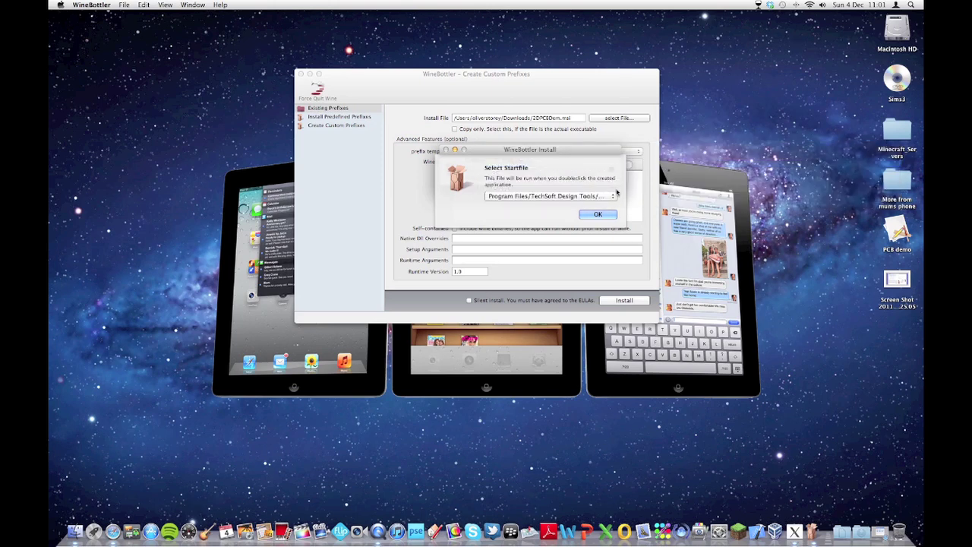
pyautogui.click(597, 215)
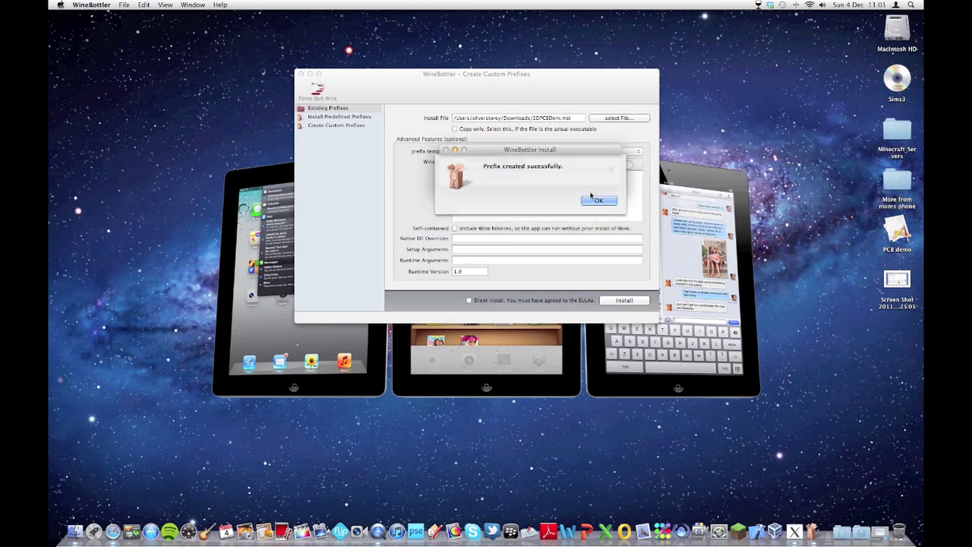
pyautogui.click(597, 201)
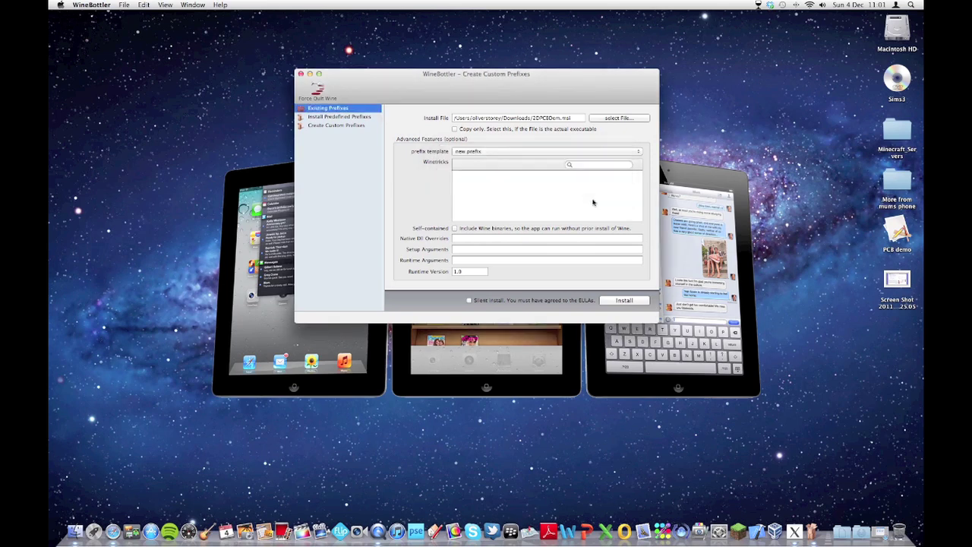
pyautogui.click(301, 73)
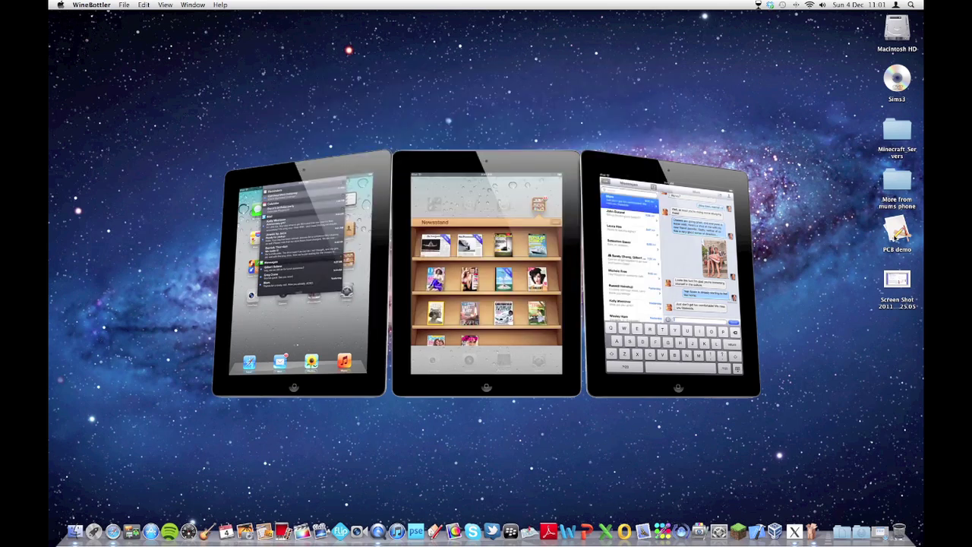
# Launch the PCB demo app from its Desktop icon to open a blank Untitled1 sheet
pyautogui.click(898, 232)
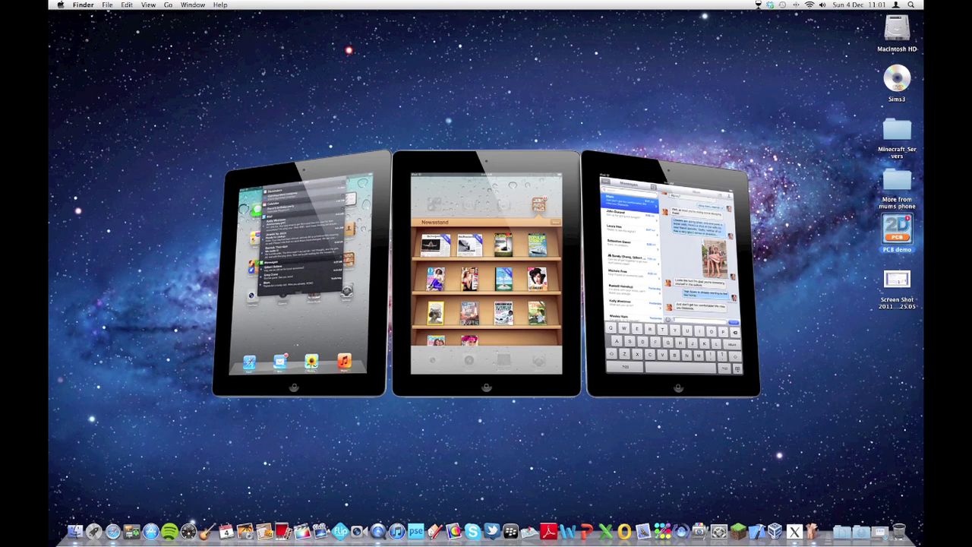
pyautogui.doubleClick(894, 228)
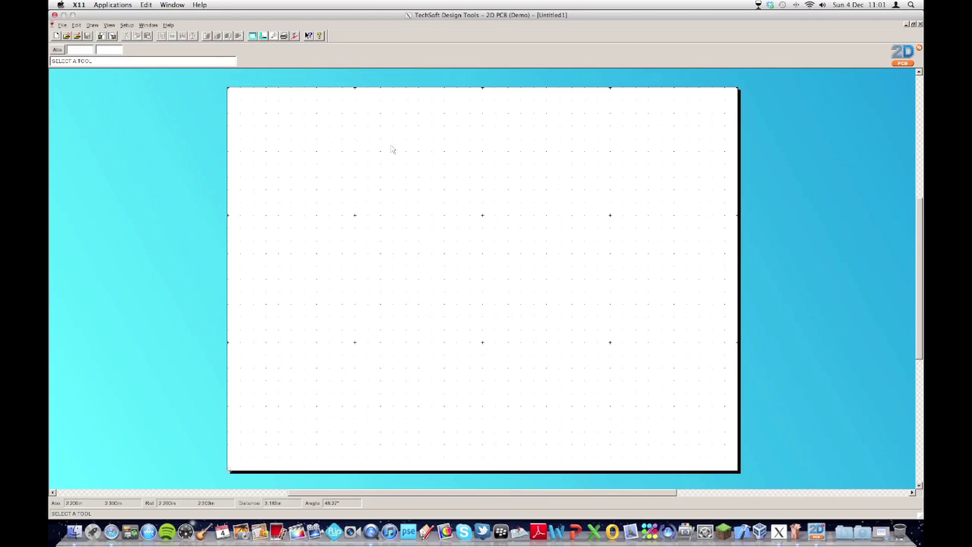
# Draw a red stepped linear track across the top-left of the Untitled1 sheet, stepping right, down, right, down
pyautogui.click(92, 25)
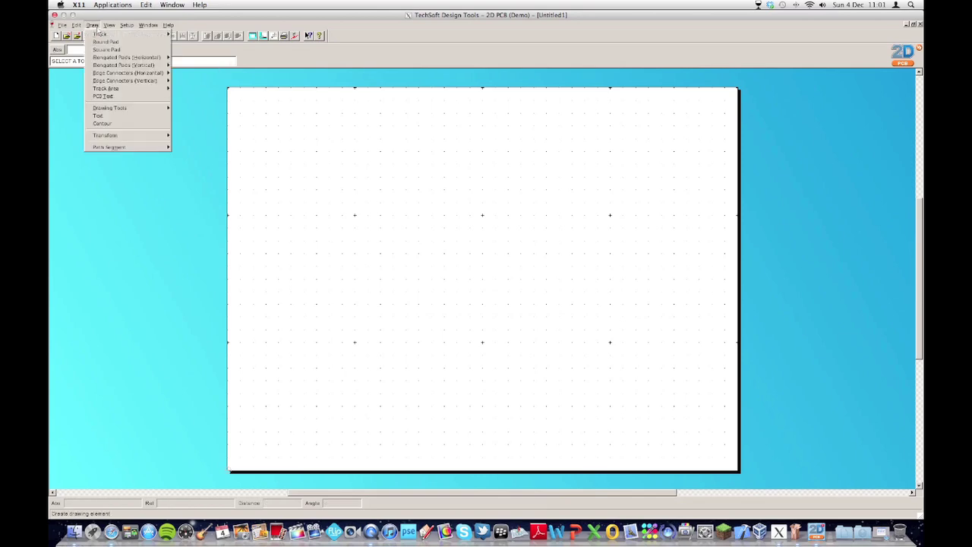
pyautogui.moveTo(105, 37)
pyautogui.click(193, 34)
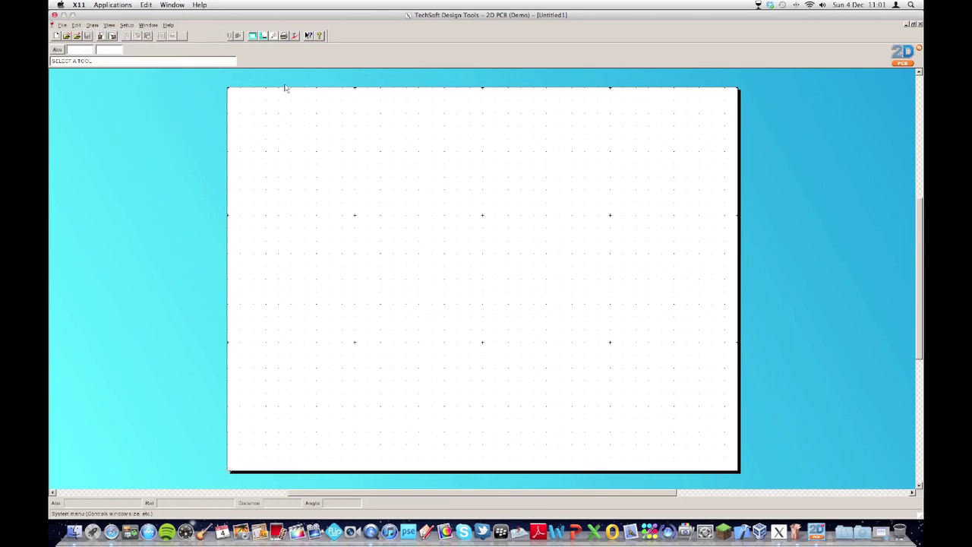
pyautogui.click(278, 126)
pyautogui.click(367, 126)
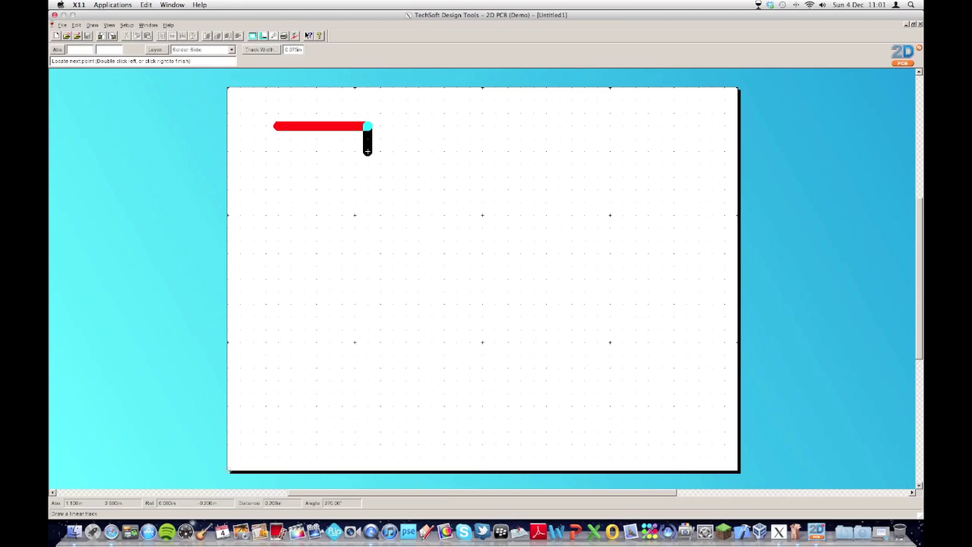
pyautogui.click(368, 164)
pyautogui.click(445, 164)
pyautogui.doubleClick(445, 190)
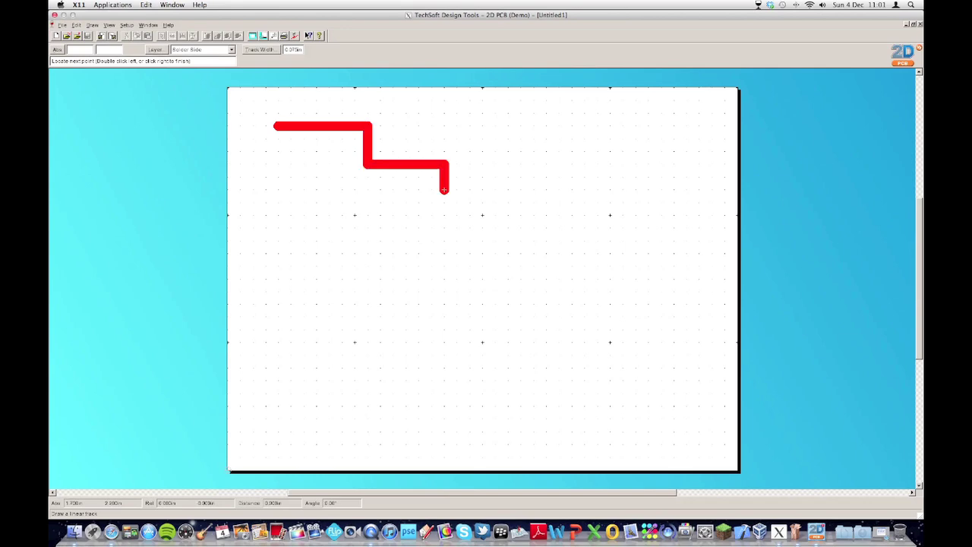